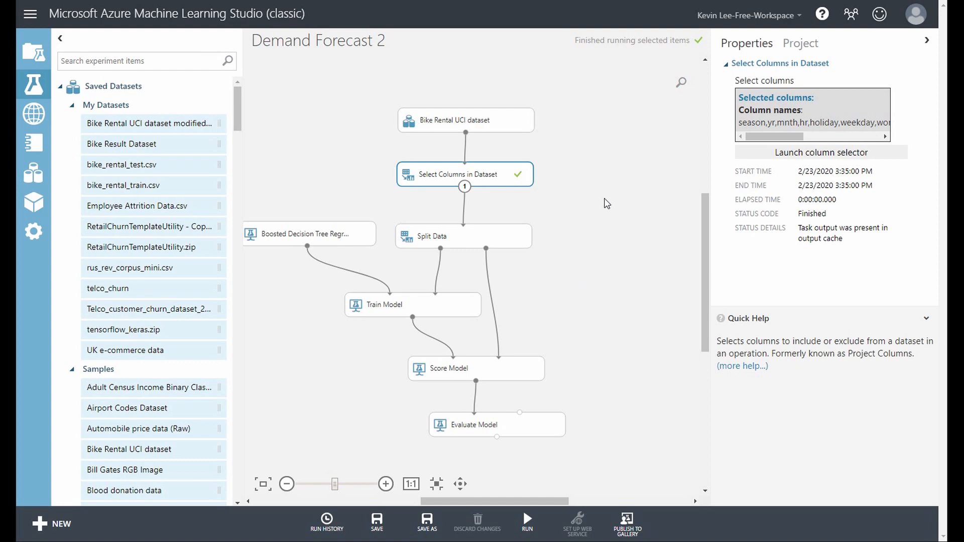
# Step: Visualize the results dataset of the Select Columns in Dataset module and examine the cnt column's statistics
pyautogui.click(465, 188)
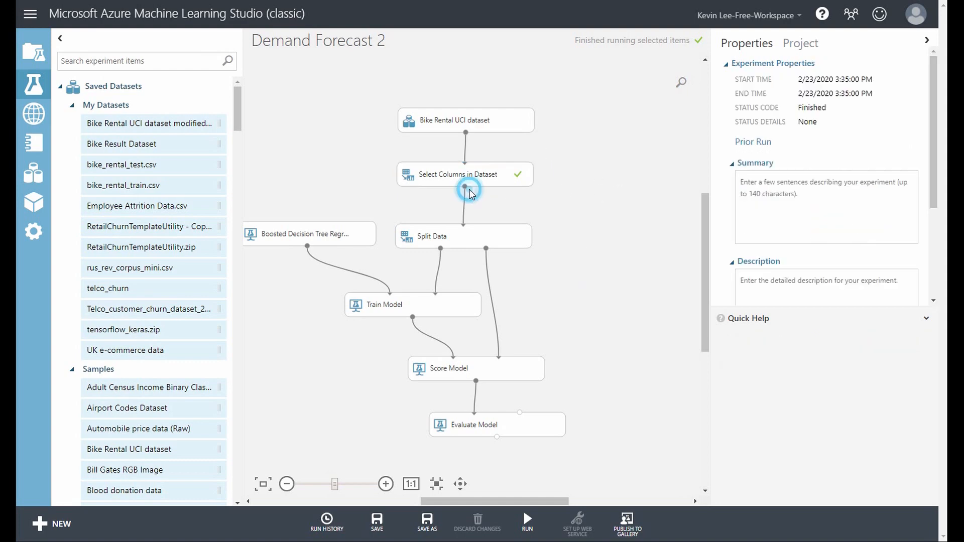
pyautogui.rightClick(465, 188)
pyautogui.click(488, 270)
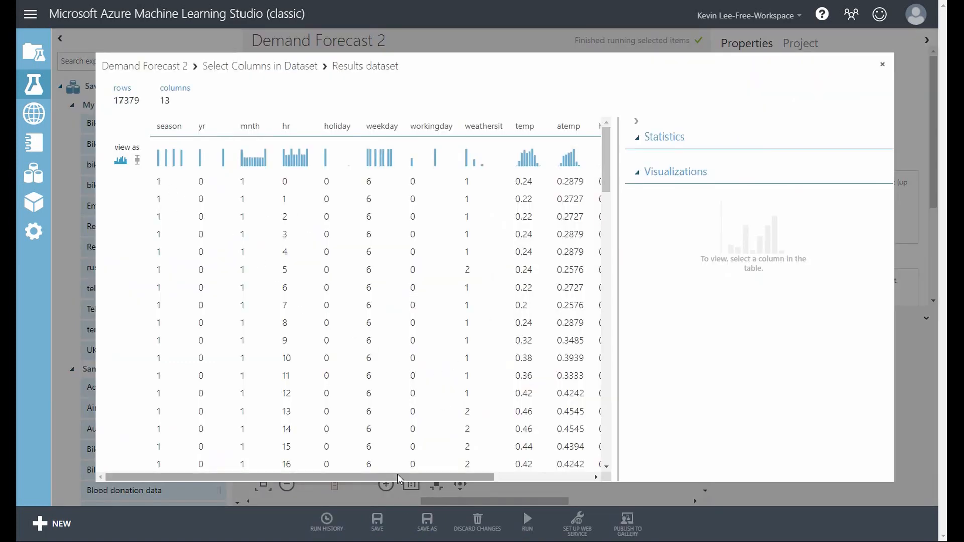
pyautogui.moveTo(397, 476); pyautogui.dragTo(508, 475)
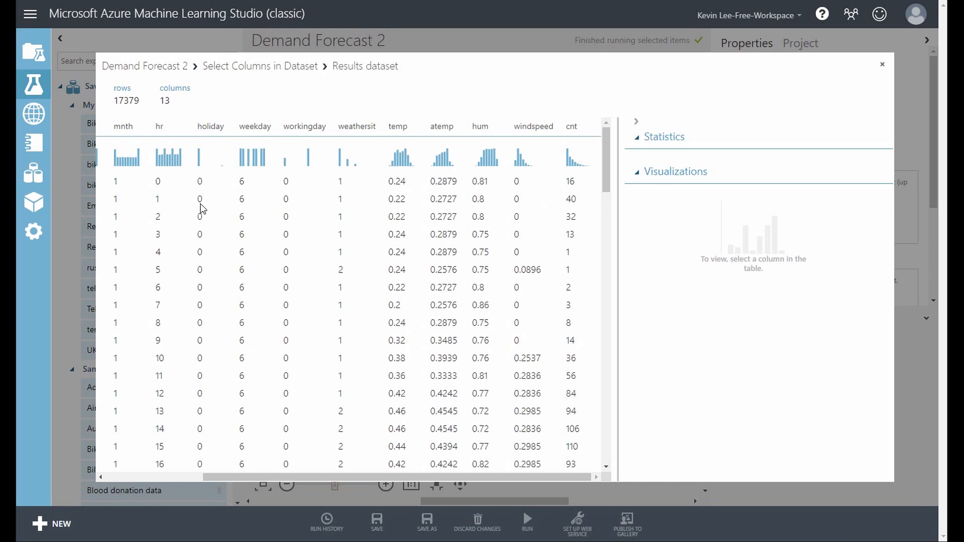
pyautogui.click(573, 200)
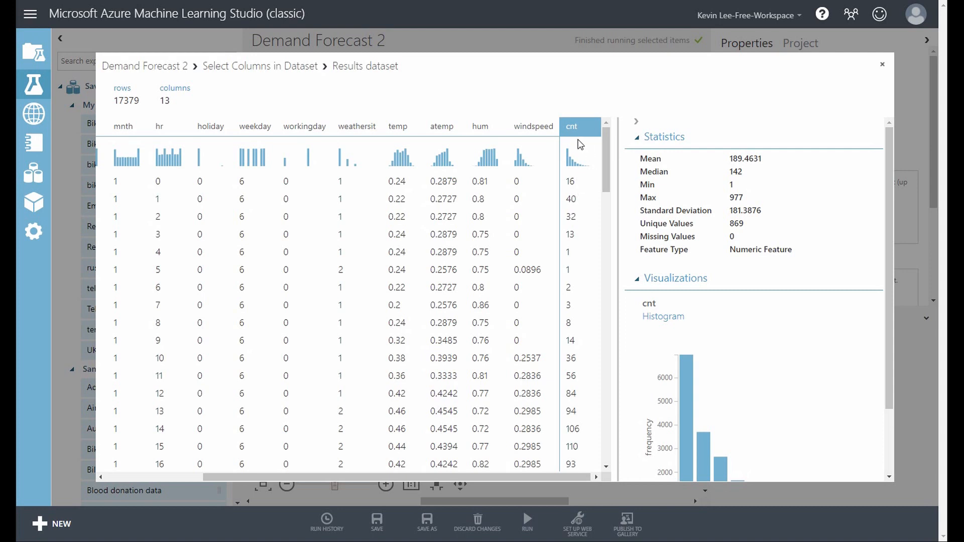
pyautogui.click(882, 65)
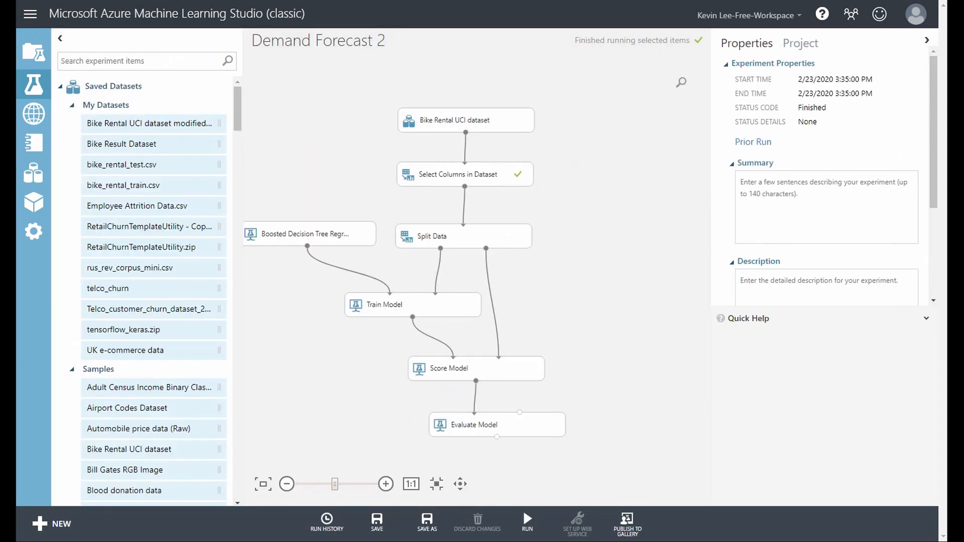
# Step: Switch to Bike Rental UCI dataset.csv in Excel and examine the first values of the cnt column
pyautogui.click(260, 541)
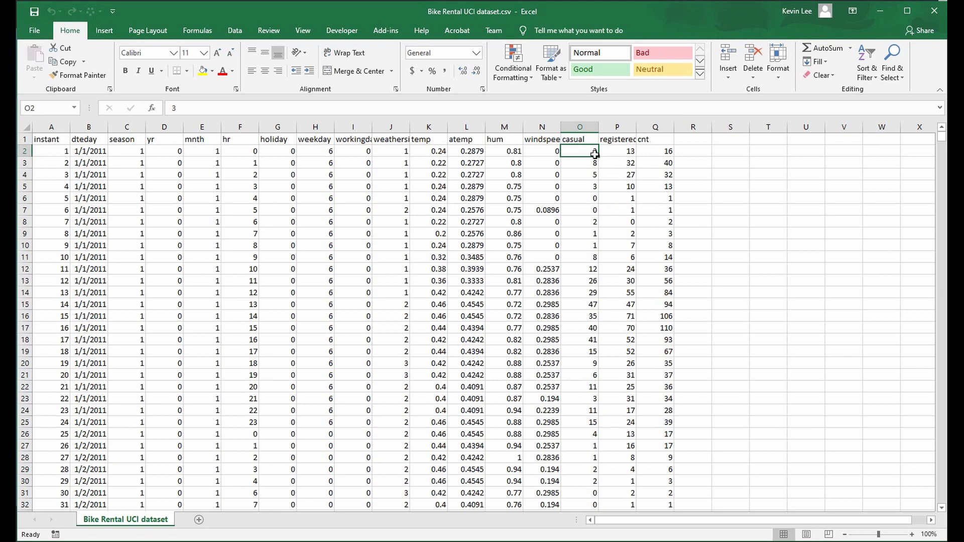
pyautogui.click(667, 151)
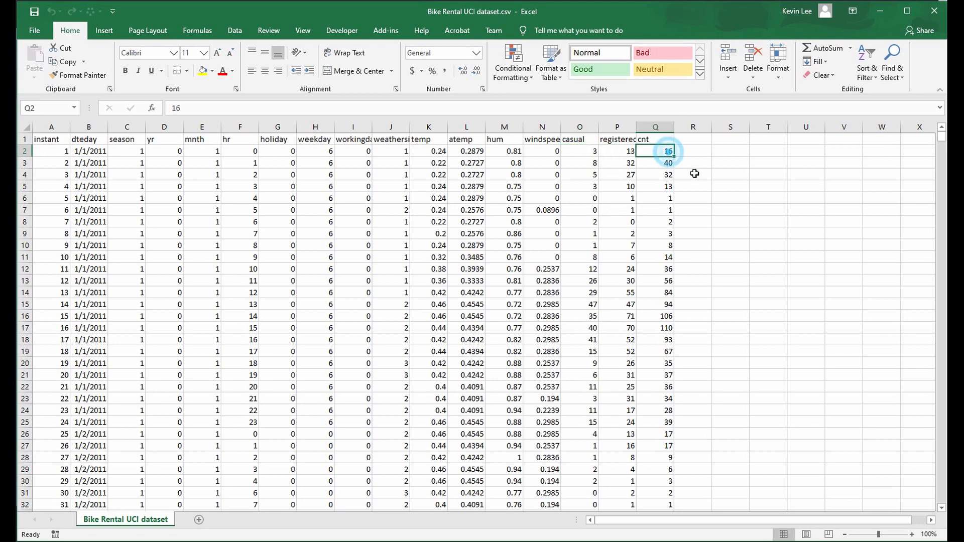
pyautogui.click(701, 162)
pyautogui.click(695, 175)
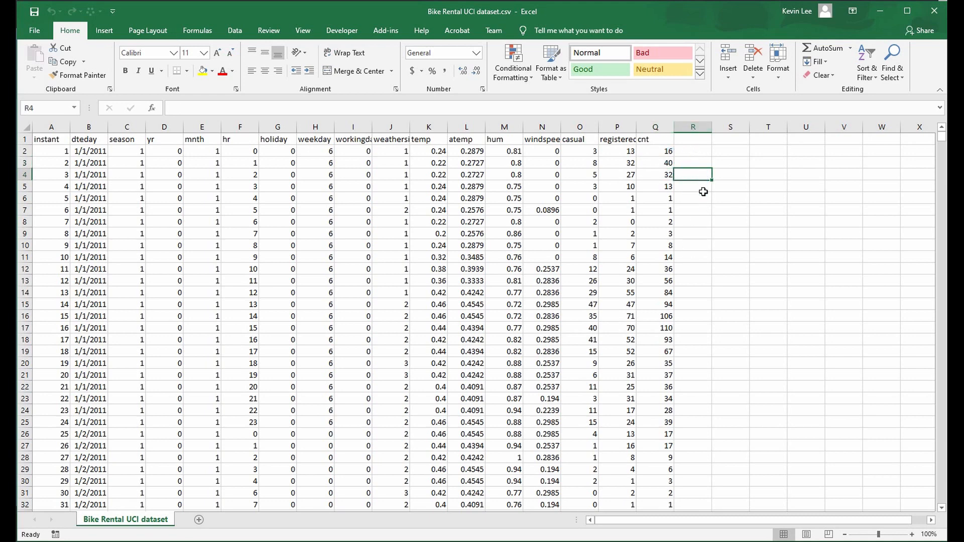
# Step: Copy all casual, registered and cnt values from row 2 down and paste them one row lower, starting at R3
pyautogui.click(577, 151)
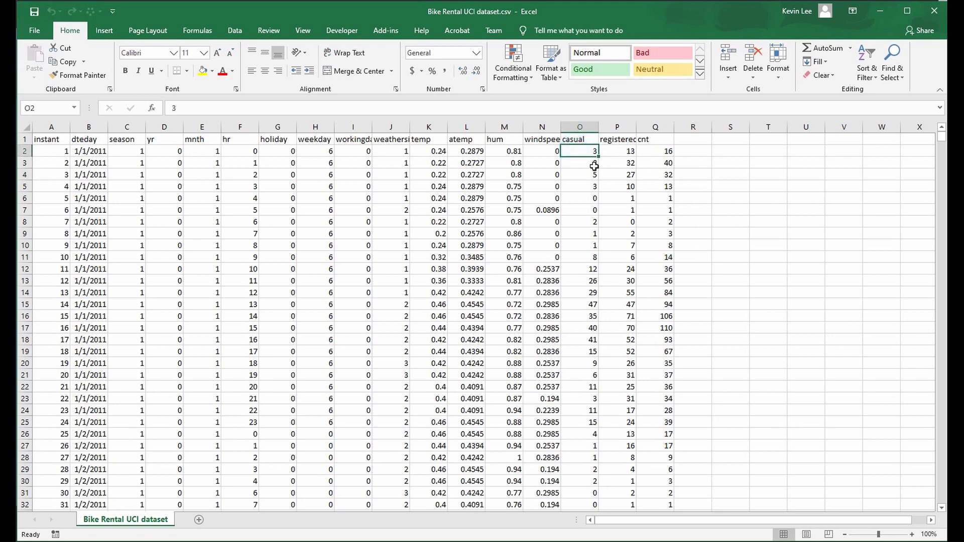
pyautogui.hotkey('ctrl', 'shift', 'Right')
pyautogui.hotkey('ctrl', 'shift', 'Down')
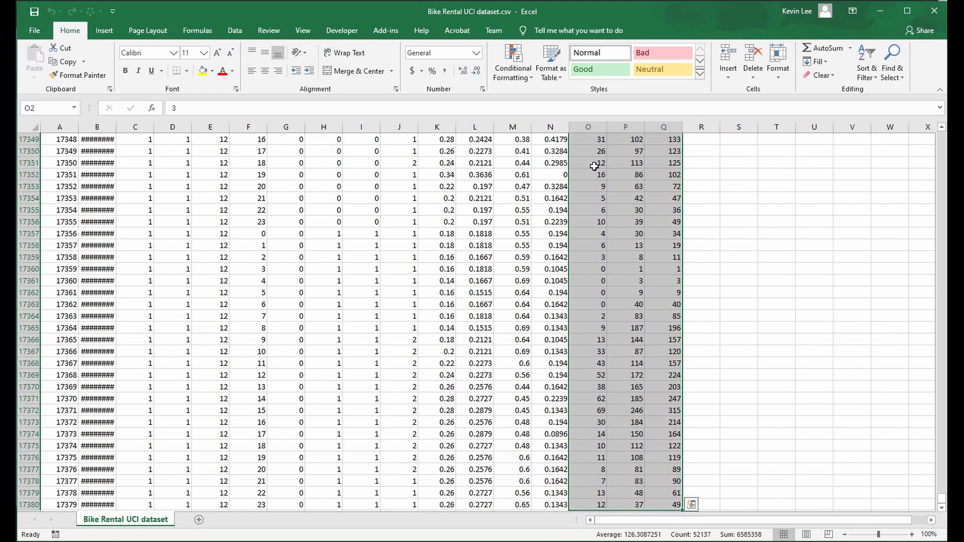
pyautogui.hotkey('ctrl', 'c')
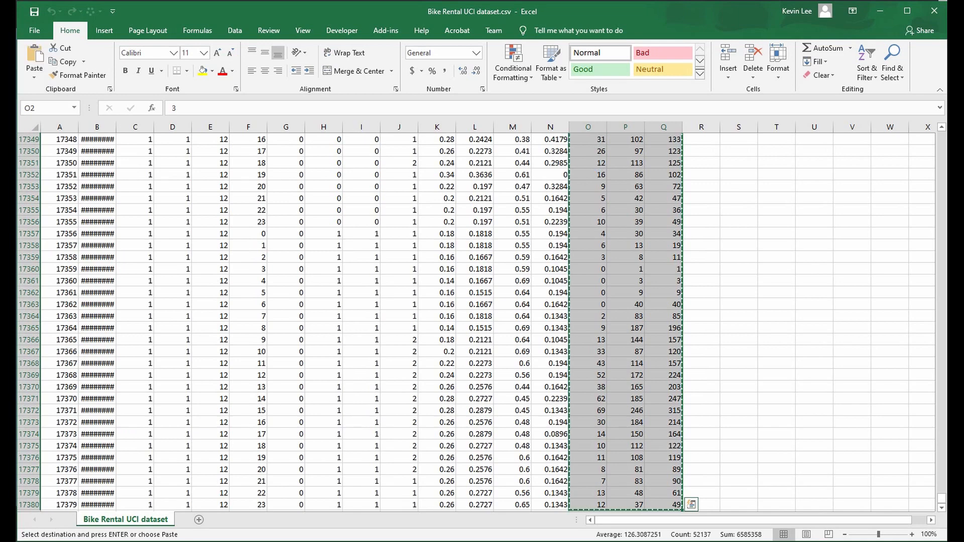
pyautogui.moveTo(942, 506); pyautogui.dragTo(940, 134)
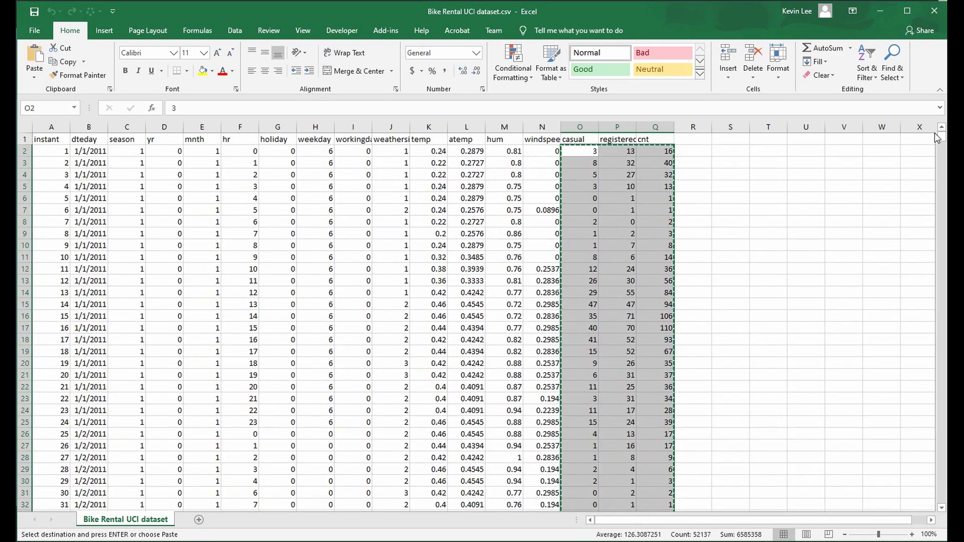
pyautogui.click(693, 169)
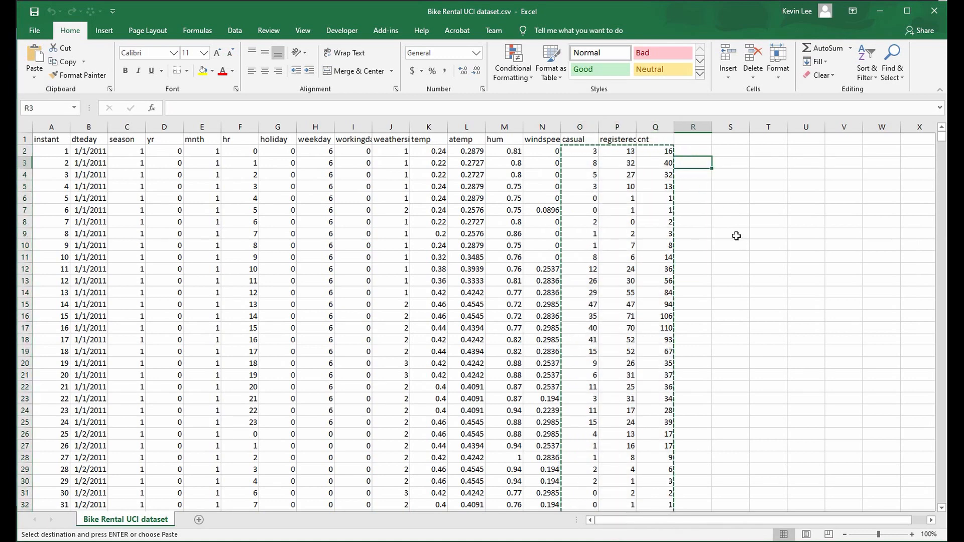
pyautogui.hotkey('ctrl', 'v')
pyautogui.click(844, 197)
pyautogui.click(622, 198)
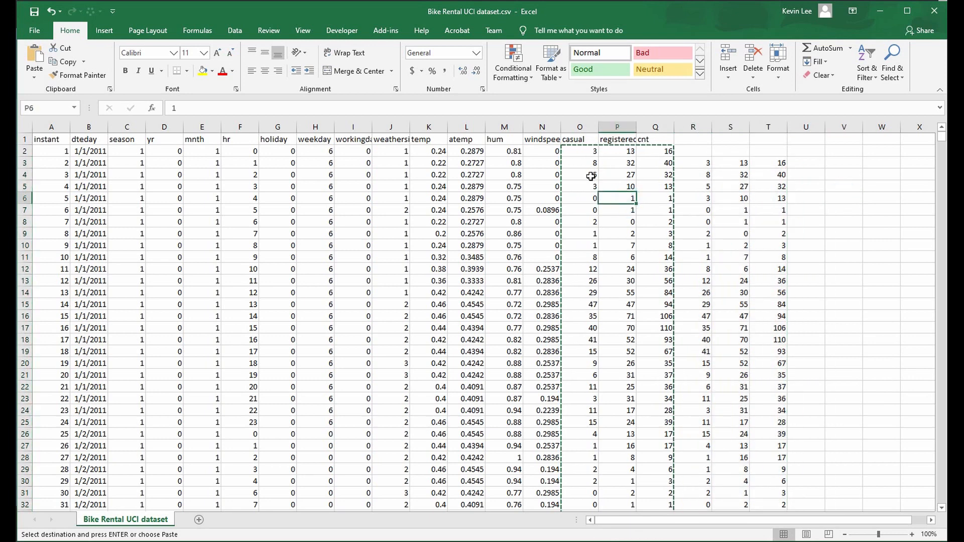
pyautogui.press('Escape')
# Step: Enter 0 in cells R2, S2 and T2 above the shifted data
pyautogui.click(697, 150)
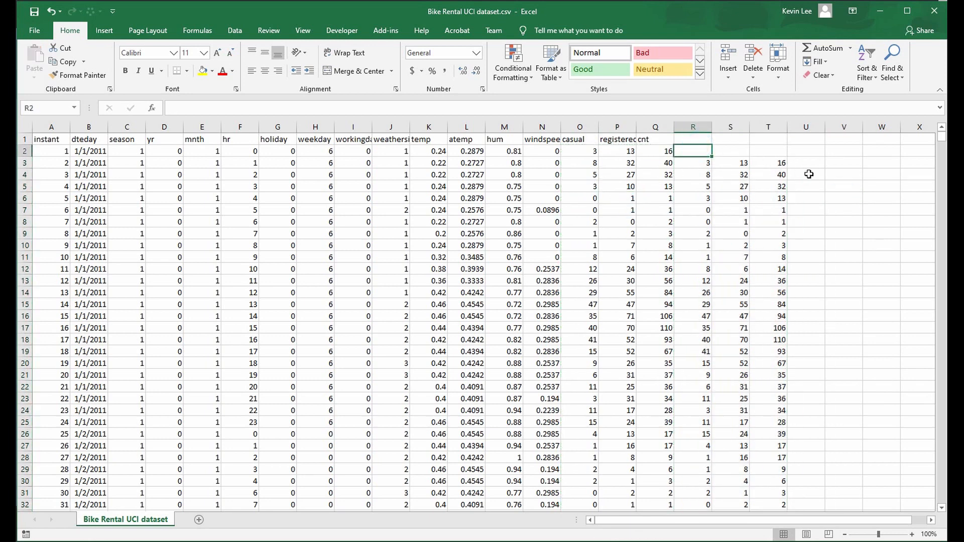
pyautogui.moveTo(702, 161); pyautogui.dragTo(774, 163)
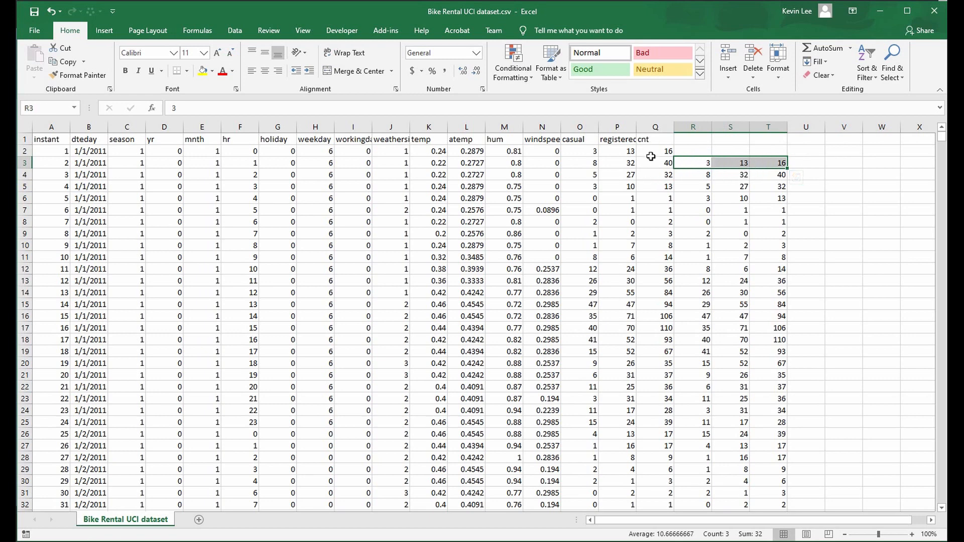
pyautogui.click(688, 151)
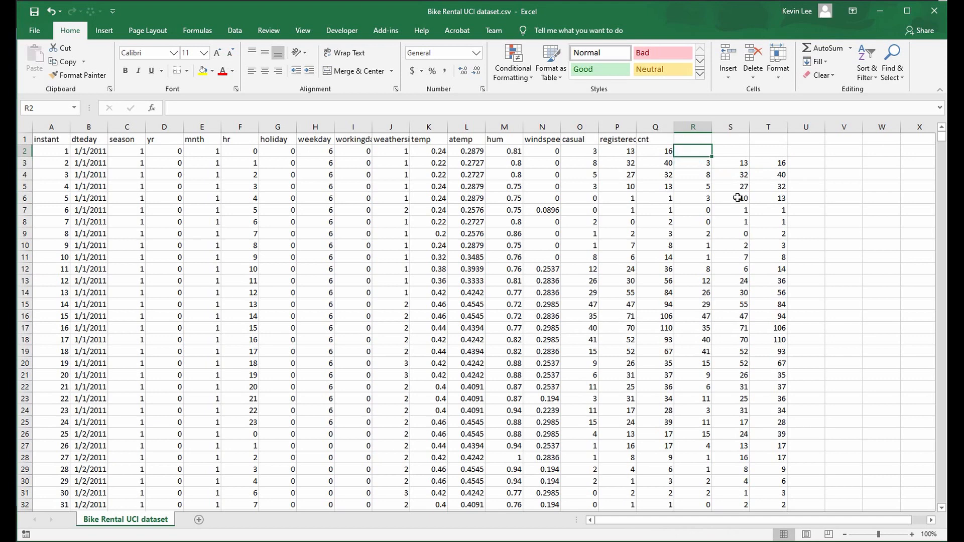
pyautogui.write('0')
pyautogui.click(733, 151)
pyautogui.write('0')
pyautogui.click(771, 150)
pyautogui.write('0')
pyautogui.press('Return')
# Step: Copy the casual, registered and cnt headers into R1:T1
pyautogui.moveTo(567, 140); pyautogui.dragTo(663, 140)
pyautogui.hotkey('ctrl', 'c')
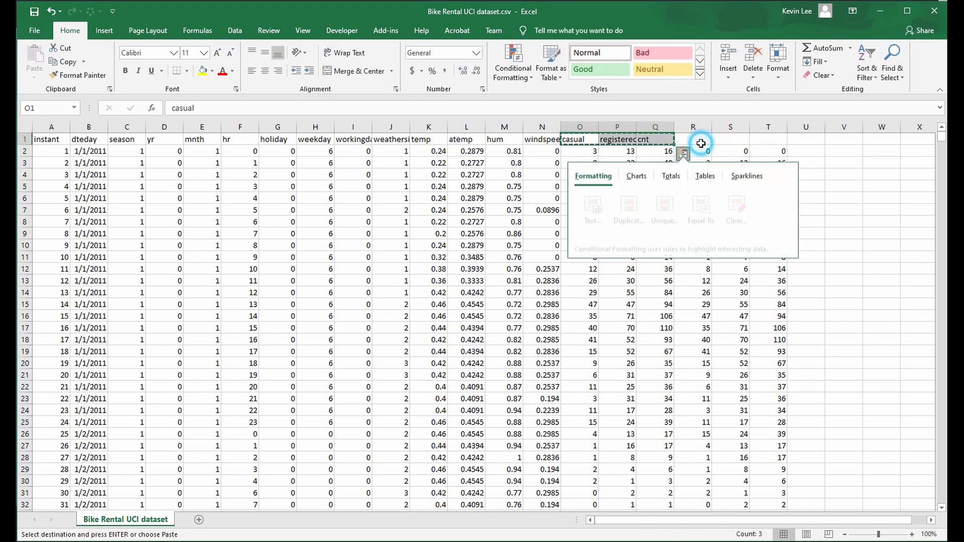
pyautogui.click(699, 140)
pyautogui.hotkey('ctrl', 'v')
pyautogui.press('Escape')
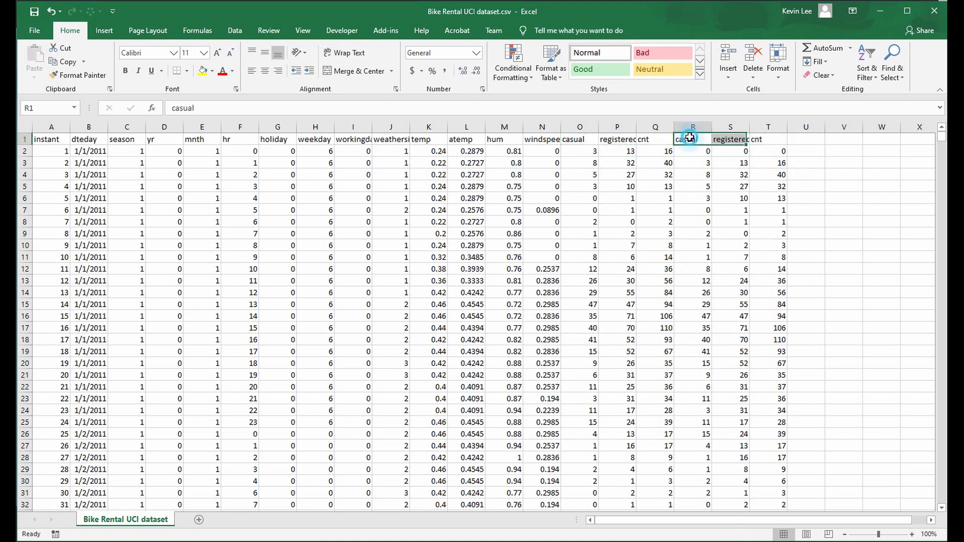
# Step: Rename the headers in R1, S1 and T1 as casual_1, registered_1 and cnt_1
pyautogui.click(210, 108)
pyautogui.write('_')
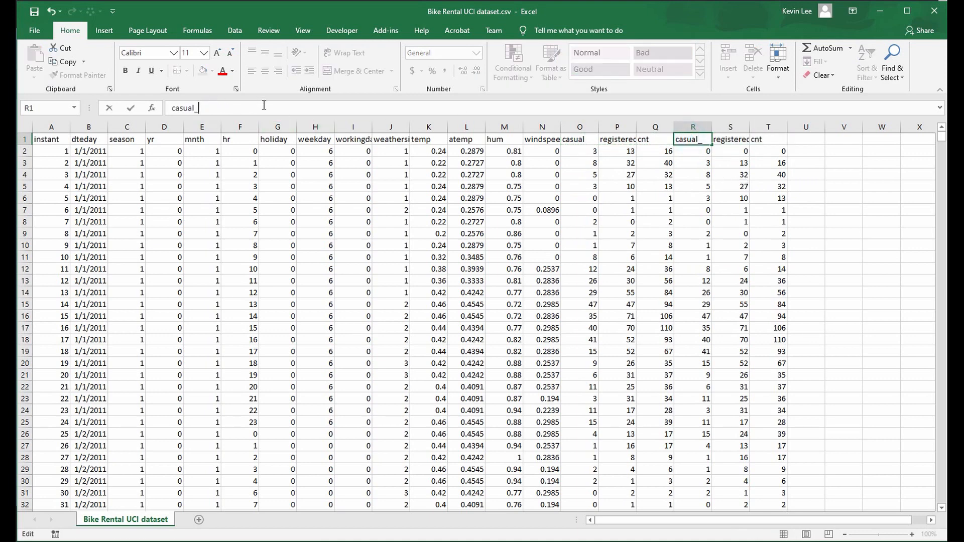
pyautogui.write('1')
pyautogui.press('Return')
pyautogui.press('Up')
pyautogui.press('Right')
pyautogui.click(235, 112)
pyautogui.write('_1')
pyautogui.press('Return')
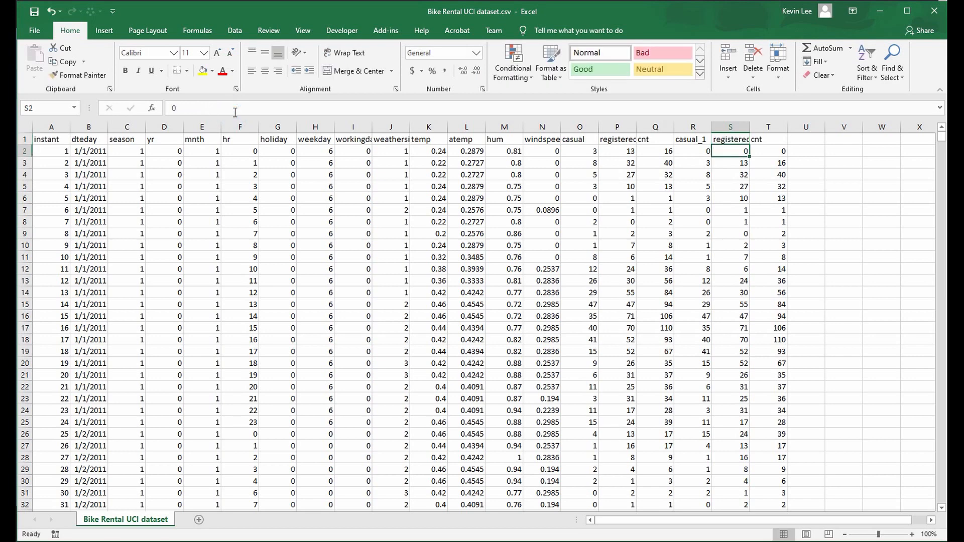
pyautogui.click(775, 141)
pyautogui.click(243, 111)
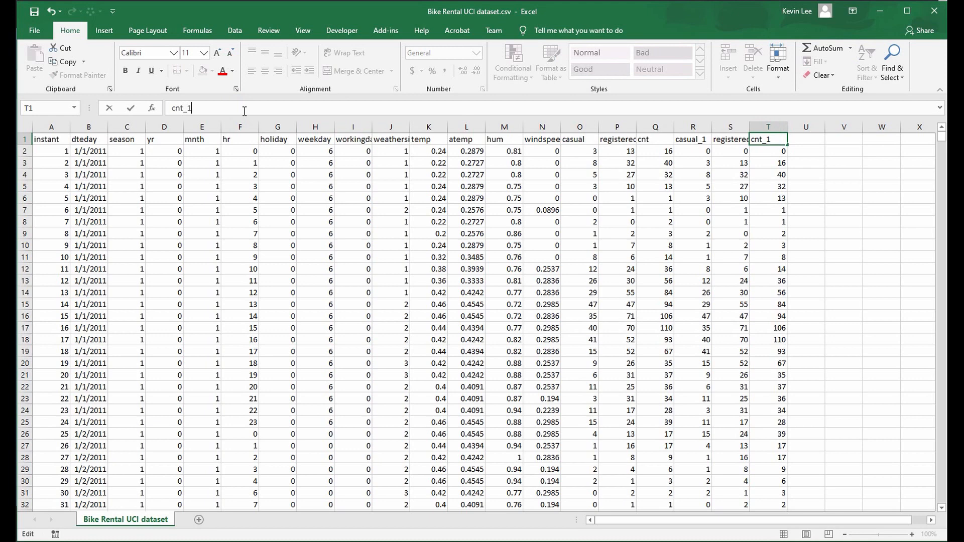
pyautogui.click(428, 222)
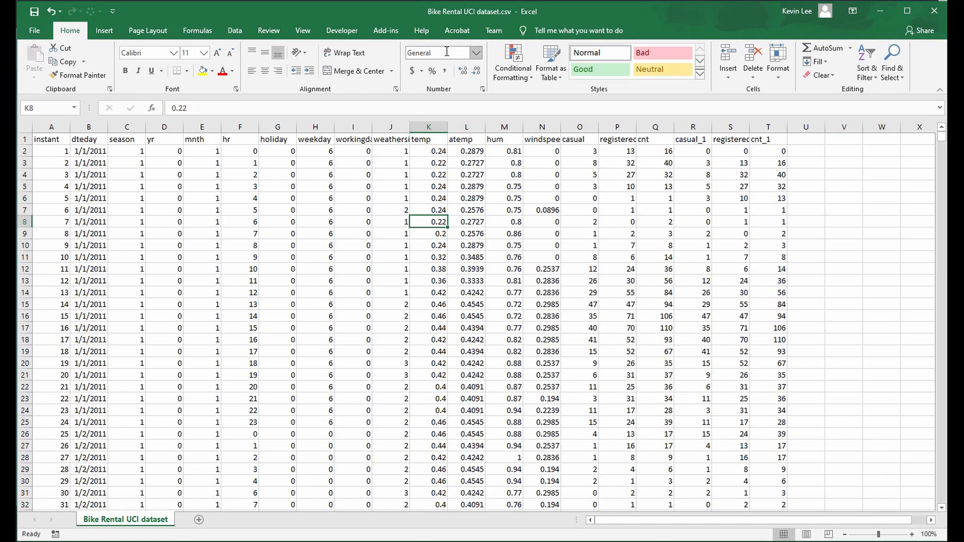
# Step: Return to Azure Machine Learning Studio and add an Execute Python Script module beside Select Columns in Dataset
pyautogui.click(880, 11)
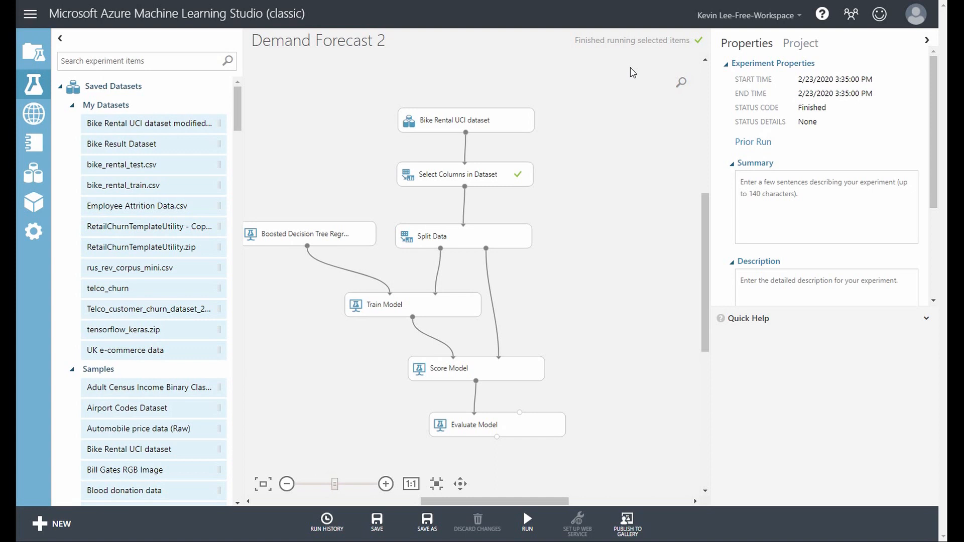
pyautogui.click(106, 61)
pyautogui.write('python')
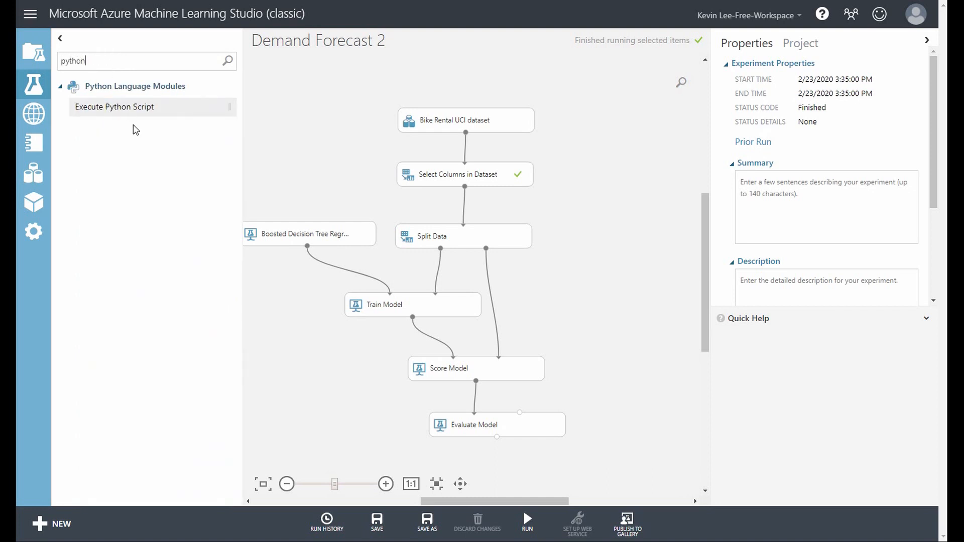
pyautogui.moveTo(133, 107); pyautogui.dragTo(620, 179)
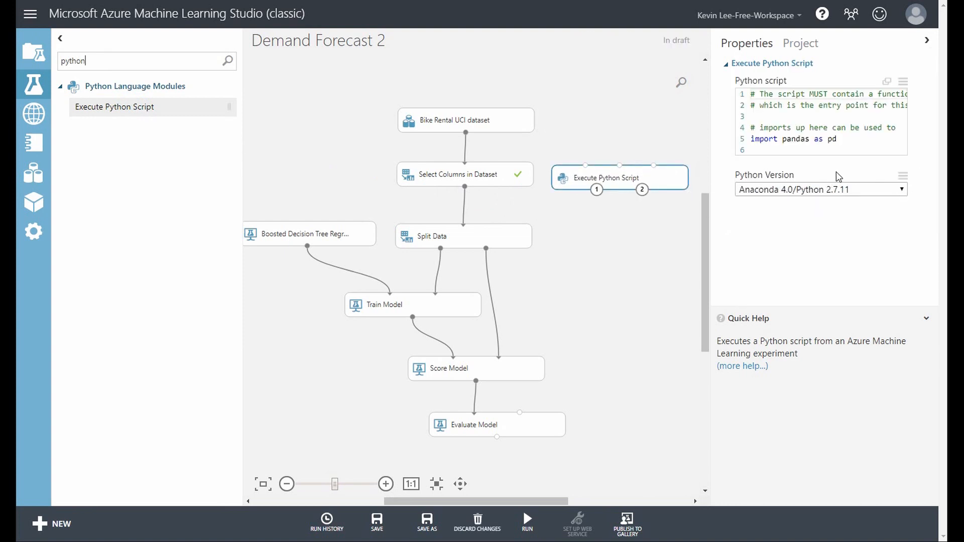
# Step: Replace the azureml_main body above the return with a loop adding "_1" columns for casual, registered and cnt via shift(1), first value 0
pyautogui.moveTo(711, 150); pyautogui.dragTo(462, 150)
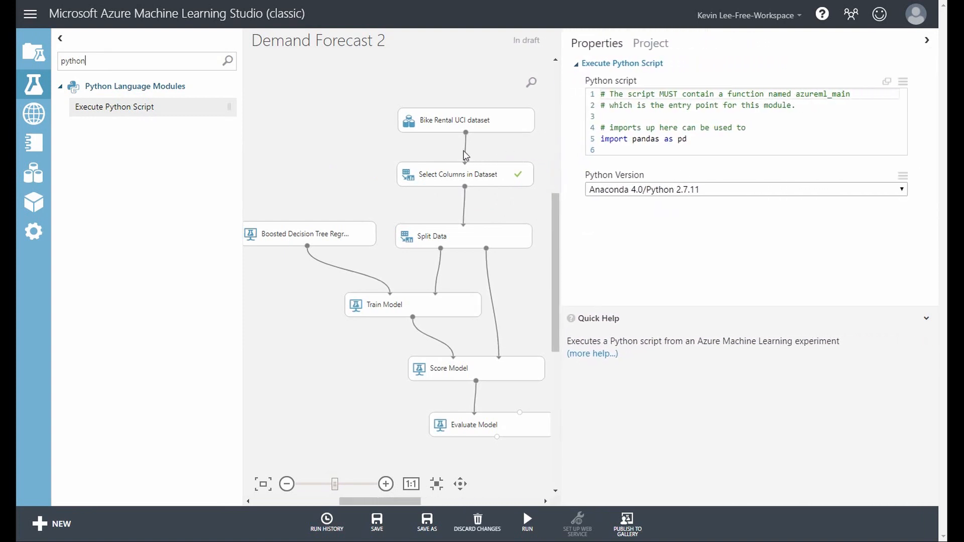
pyautogui.click(844, 132)
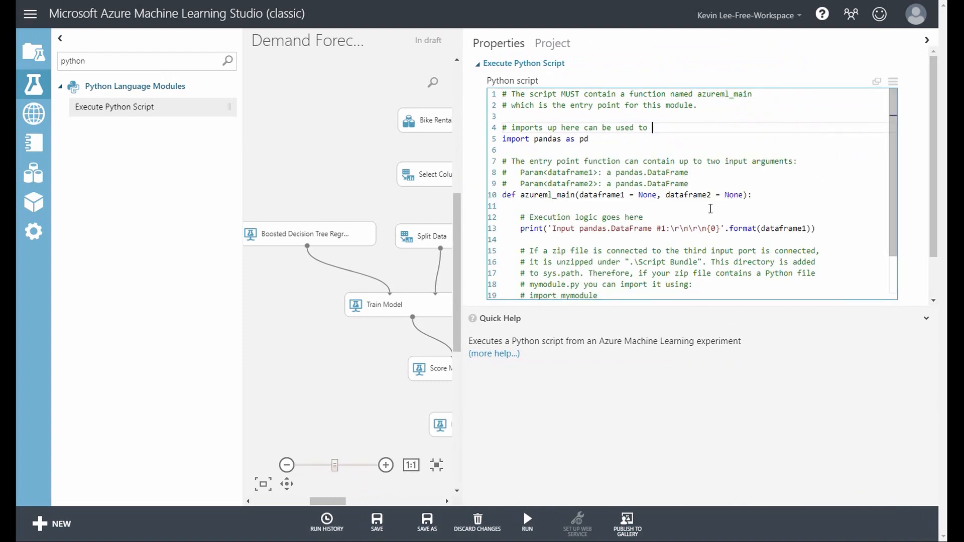
pyautogui.scroll(-2, 696, 213)
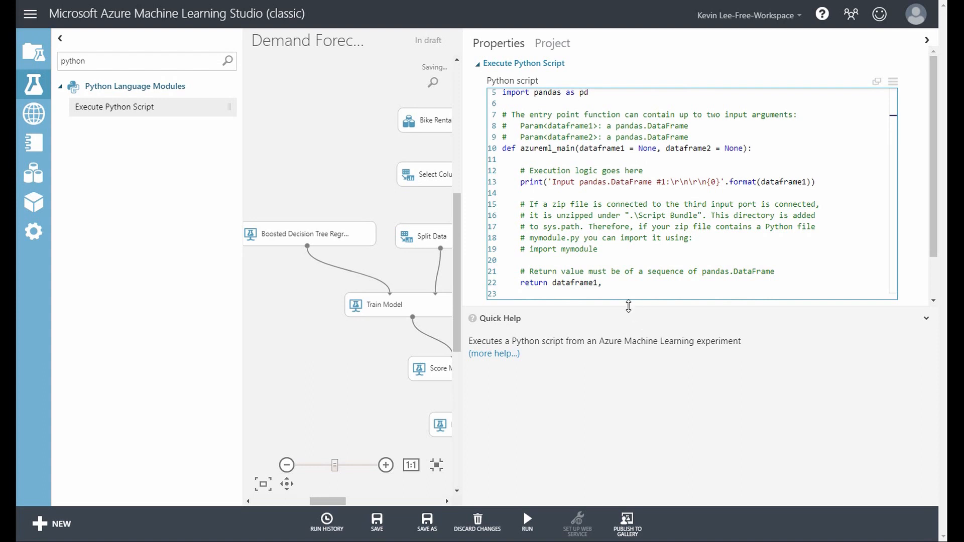
pyautogui.moveTo(809, 278); pyautogui.dragTo(659, 165)
pyautogui.click(524, 156)
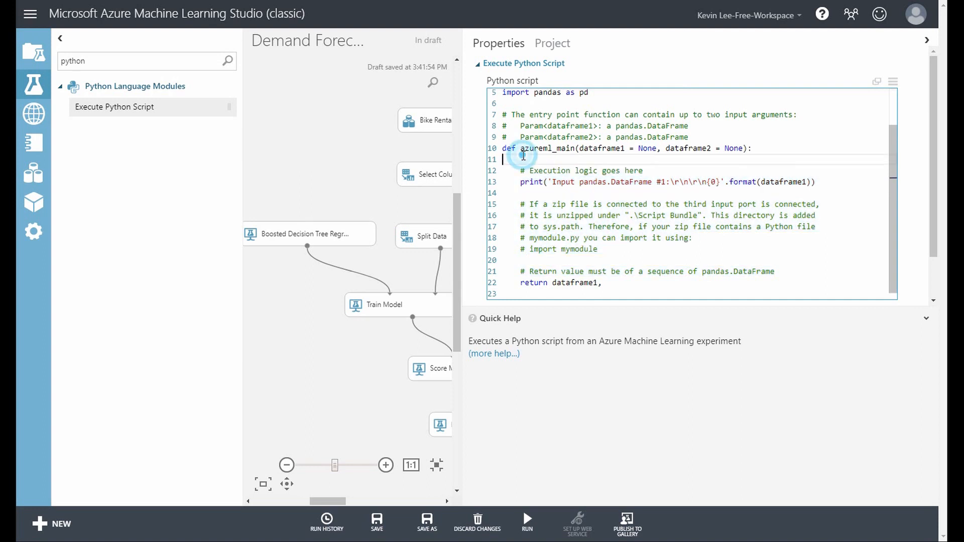
pyautogui.moveTo(507, 158); pyautogui.dragTo(784, 273)
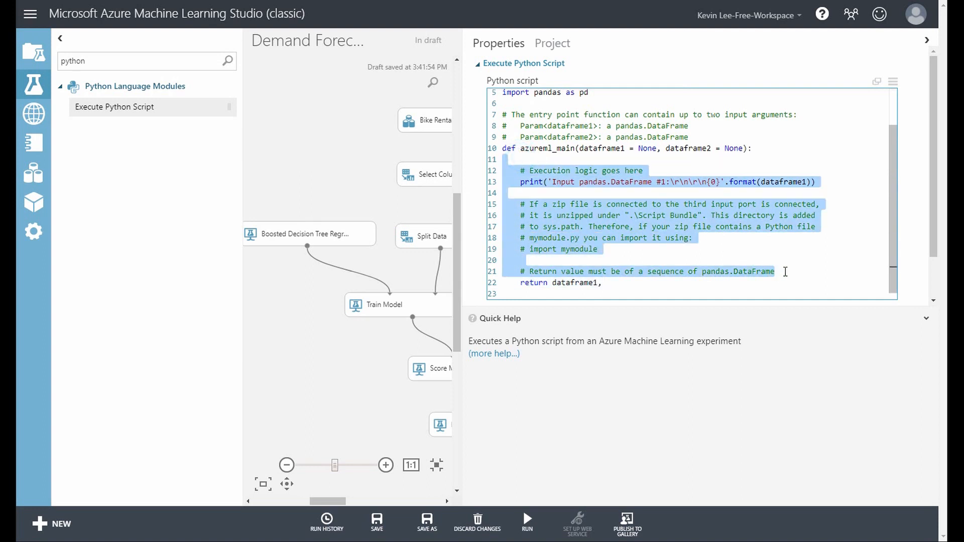
pyautogui.press('BackSpace')
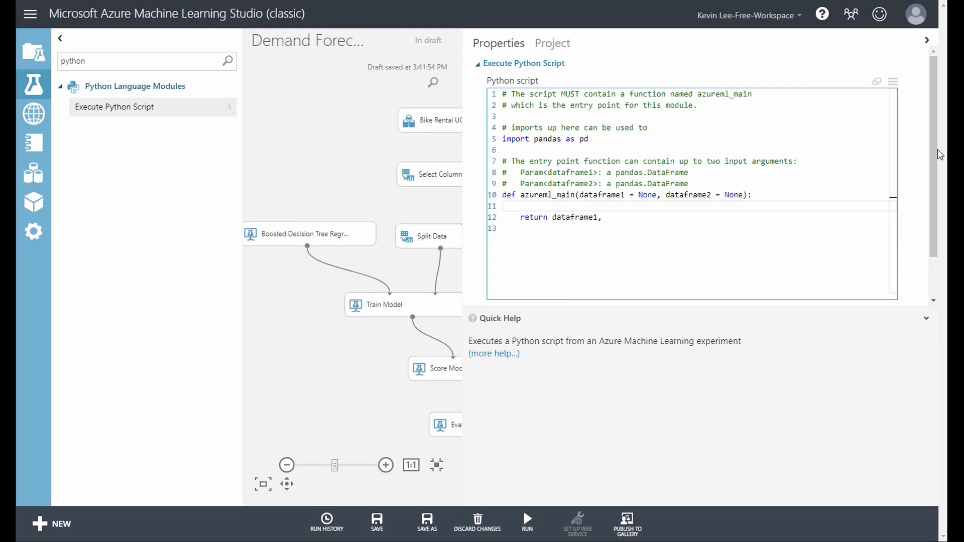
pyautogui.write('cols = ["casual","registered","cnt"]      for i in cols:         dataframe1[i + "_1"] = dataframe1[i].shift(1)         dataframe1[i + "_1"][0] = 0')
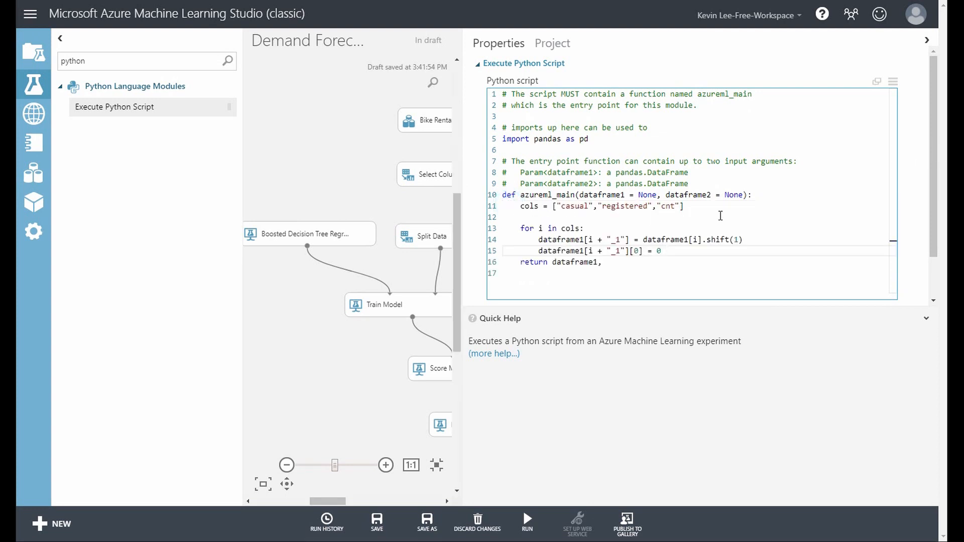
# Step: Insert a blank line before the cols definition and another before the return statement in the Python script
pyautogui.click(755, 195)
pyautogui.press('Return')
pyautogui.press('Down')
pyautogui.press('Down')
pyautogui.press('Down')
pyautogui.press('Down')
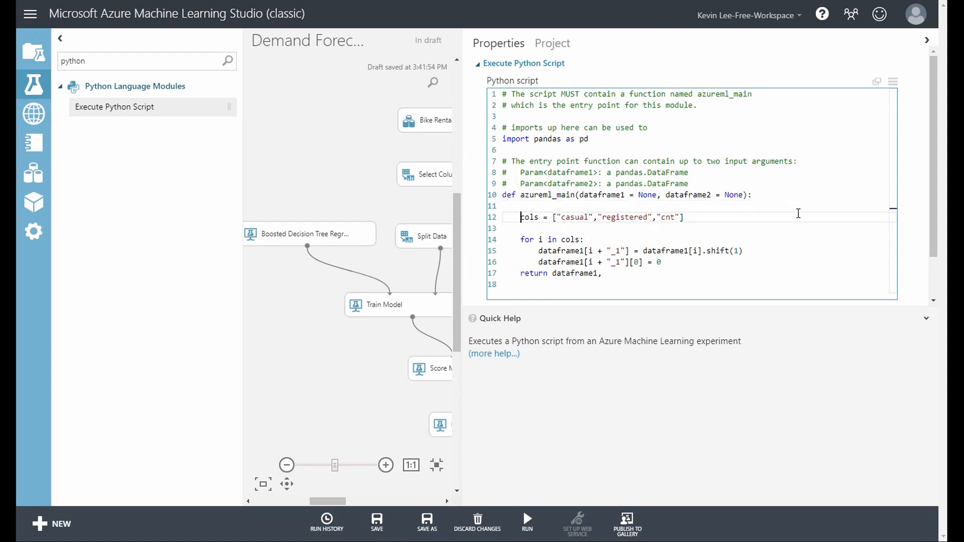
pyautogui.press('Down')
pyautogui.press('Down')
pyautogui.press('Return')
pyautogui.click(748, 217)
pyautogui.click(748, 220)
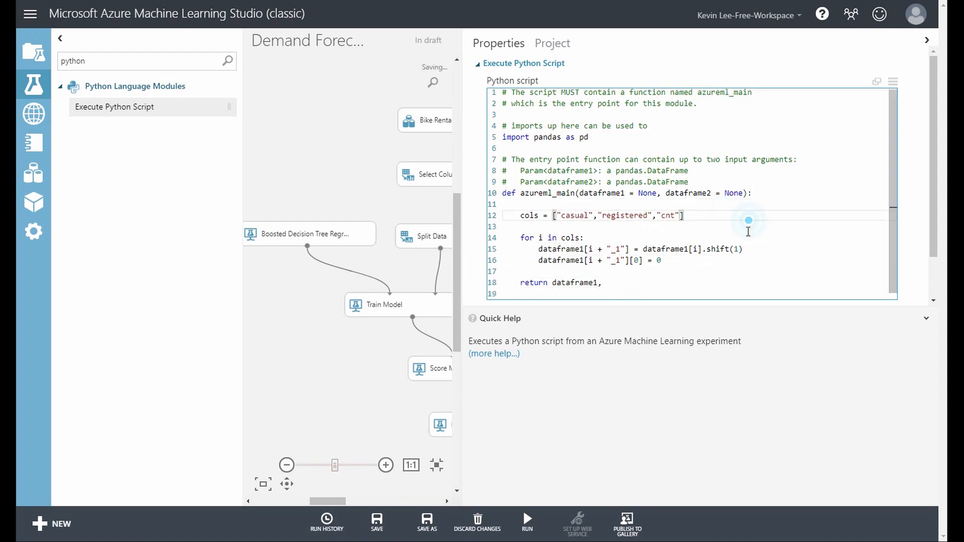
# Step: Remove the direct link from the Bike Rental UCI dataset to Select Columns in Dataset and connect Execute Python Script between them
pyautogui.click(748, 224)
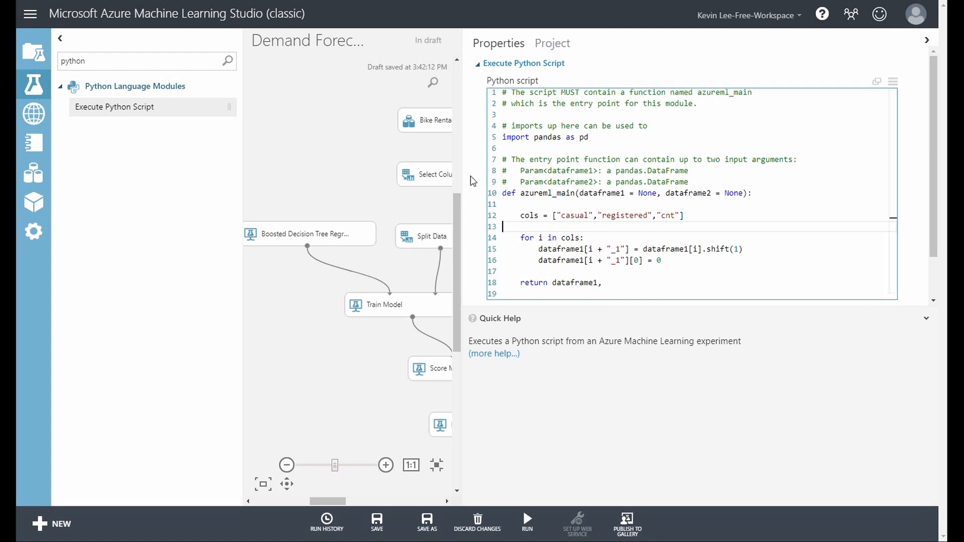
pyautogui.moveTo(464, 180); pyautogui.dragTo(752, 180)
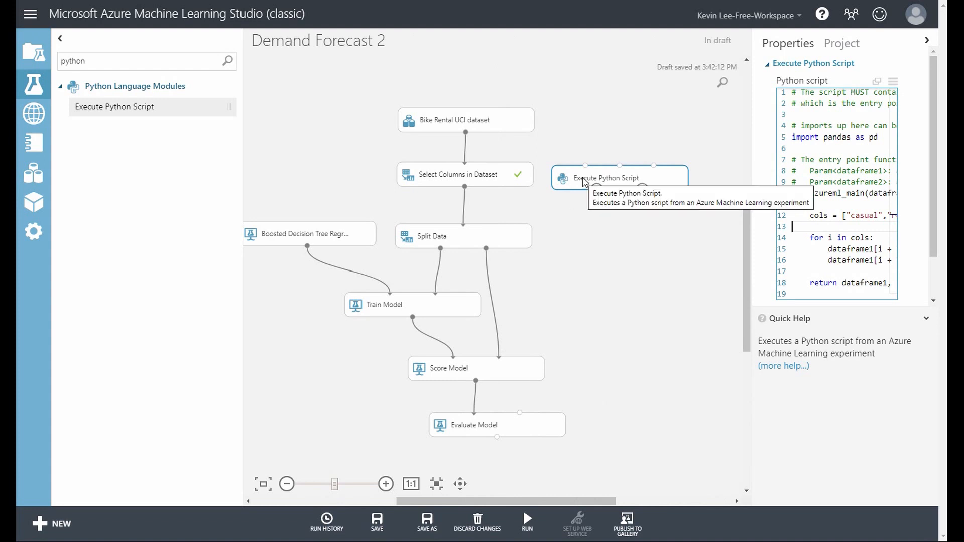
pyautogui.moveTo(492, 120); pyautogui.dragTo(491, 86)
pyautogui.click(464, 137)
pyautogui.press('Delete')
pyautogui.moveTo(564, 176); pyautogui.dragTo(422, 131)
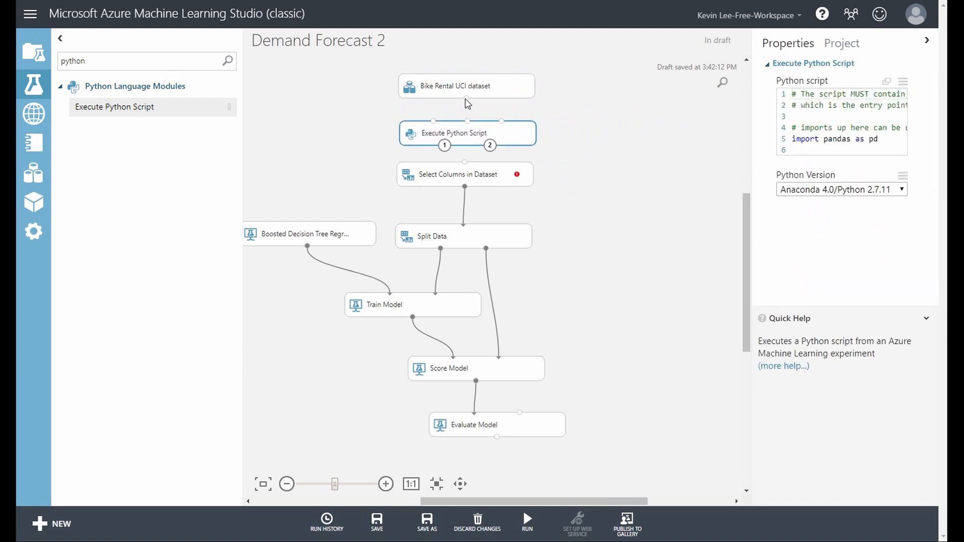
pyautogui.moveTo(467, 101); pyautogui.dragTo(469, 171)
# Step: Run only the experiment up to the Select Columns in Dataset module
pyautogui.click(495, 179)
pyautogui.rightClick(494, 179)
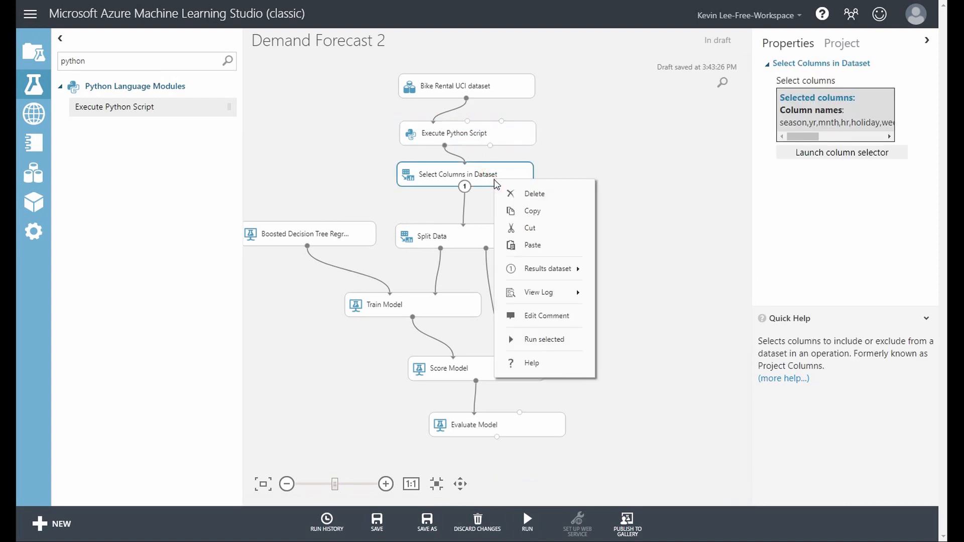
pyautogui.click(551, 340)
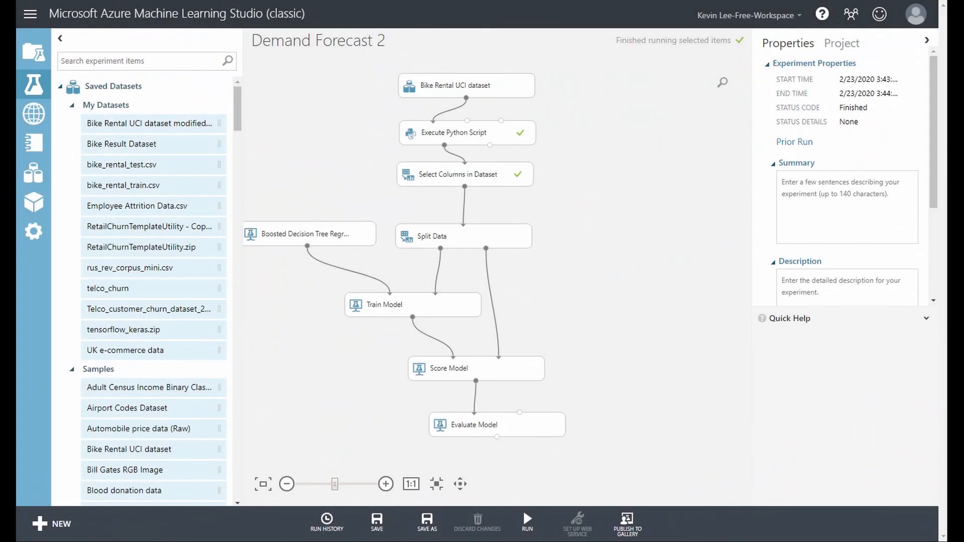
# Step: Visualize the Execute Python Script results dataset, examine the casual_1, registered_1 and cnt_1 columns, and close the view
pyautogui.rightClick(445, 146)
pyautogui.click(515, 228)
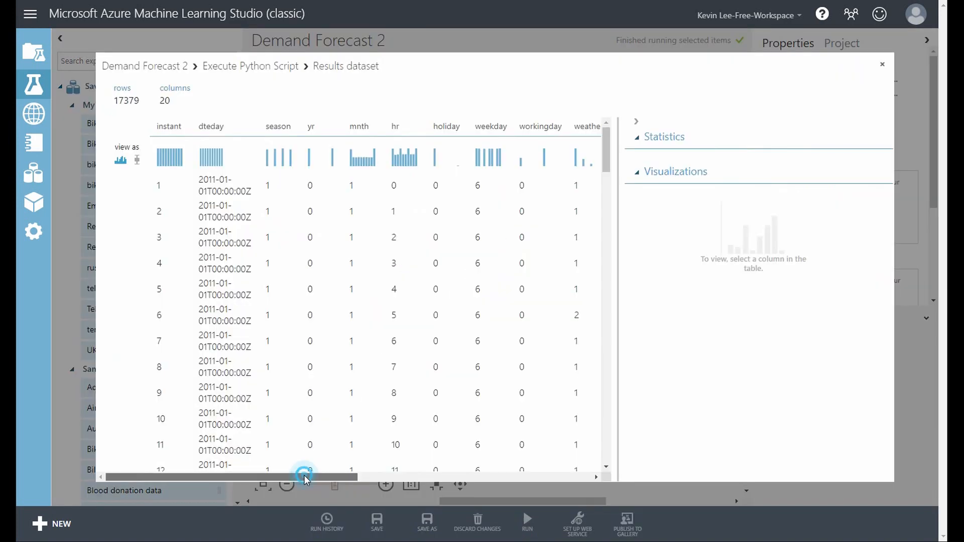
pyautogui.moveTo(306, 477); pyautogui.dragTo(570, 484)
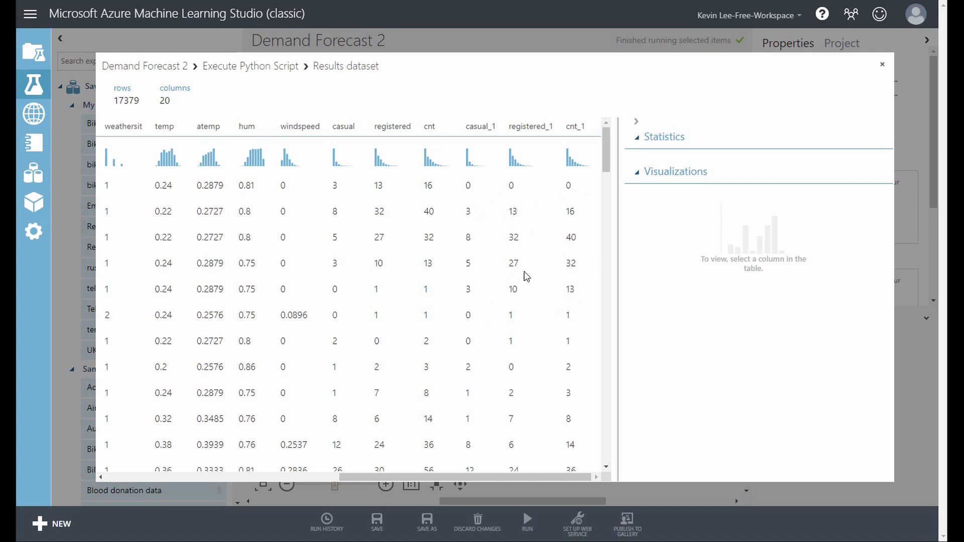
pyautogui.click(885, 69)
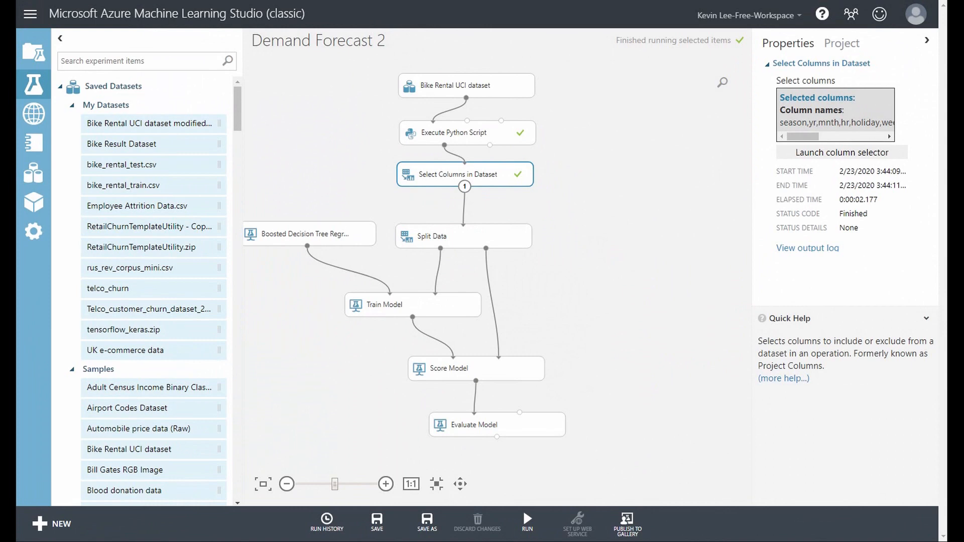
# Step: Add casual_1, registered_1 and cnt_1 to the selected columns of the Select Columns in Dataset module
pyautogui.click(473, 175)
pyautogui.click(464, 189)
pyautogui.click(816, 153)
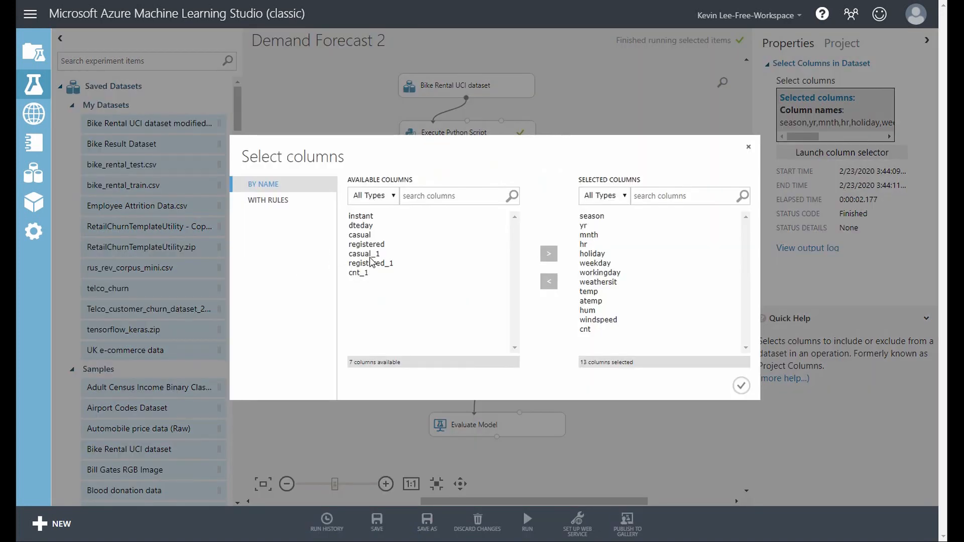
pyautogui.click(373, 254)
pyautogui.keyDown('shift'); pyautogui.click(362, 274); pyautogui.keyUp('shift')
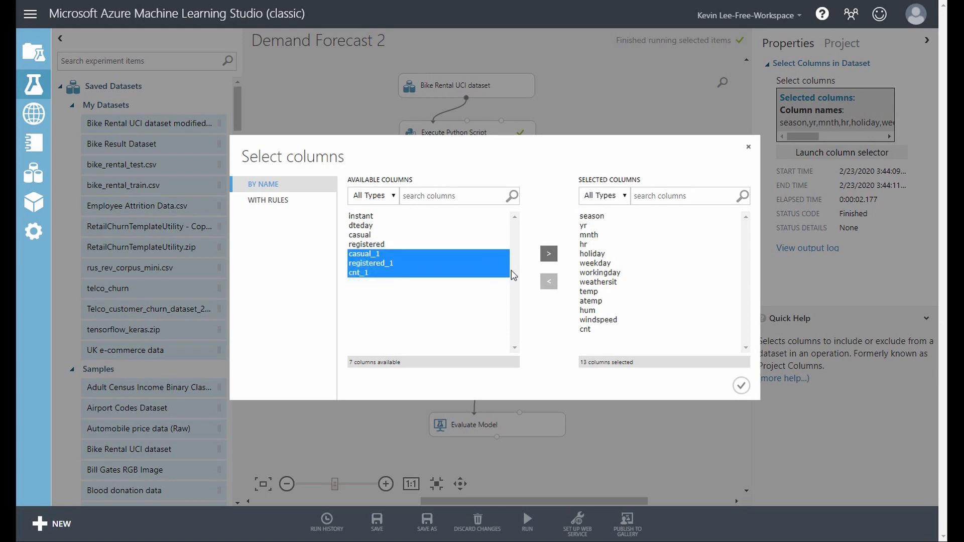
pyautogui.click(549, 254)
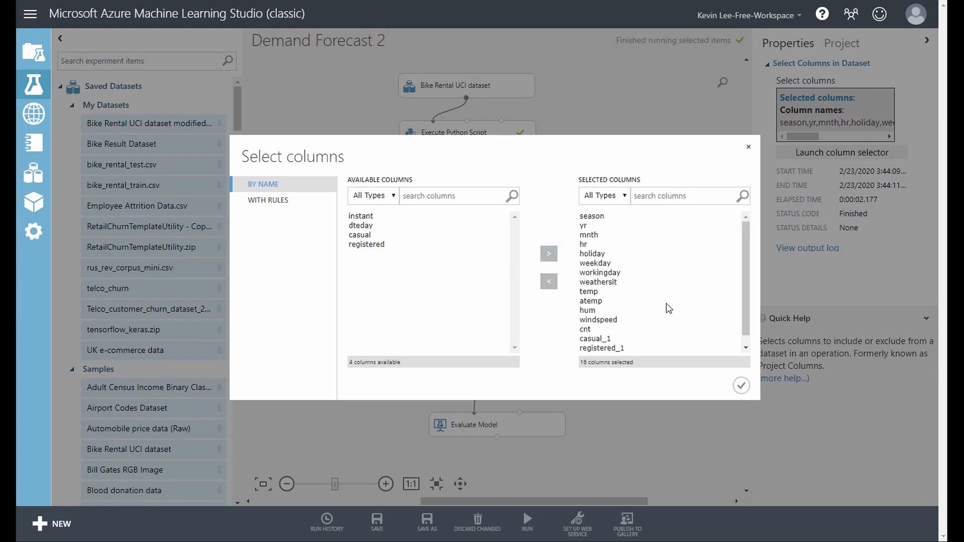
pyautogui.click(742, 386)
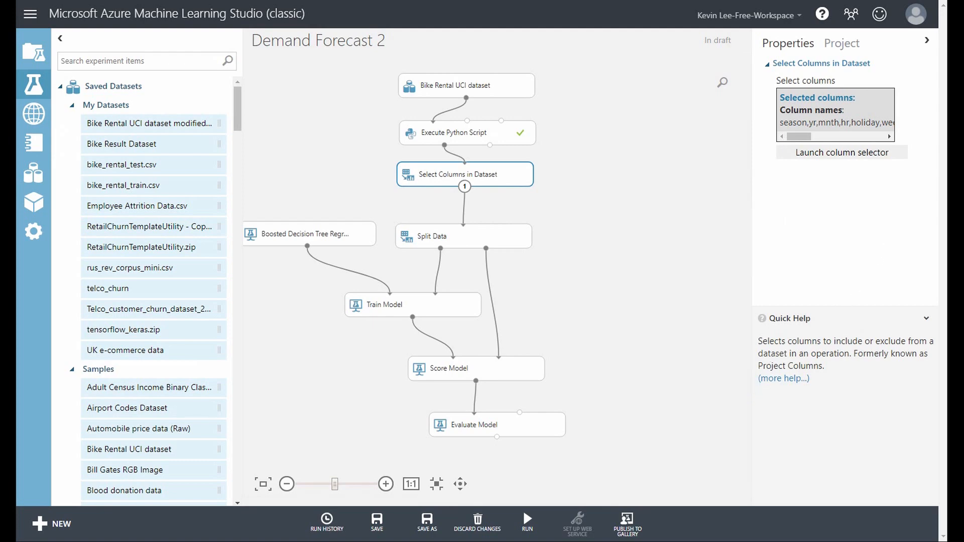
# Step: Run the whole experiment, visualize the Evaluate Model results to check the error metrics, and close the view
pyautogui.moveTo(529, 521)
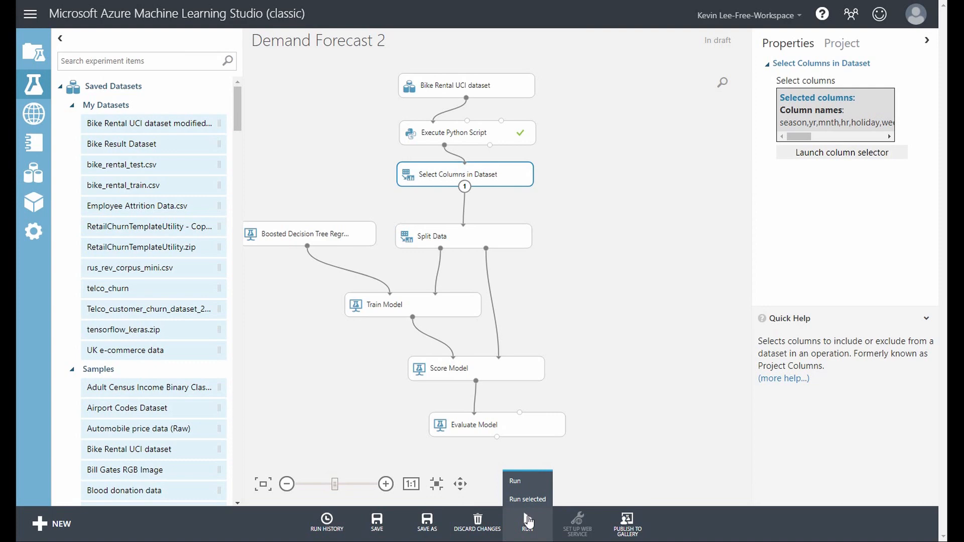
pyautogui.click(529, 521)
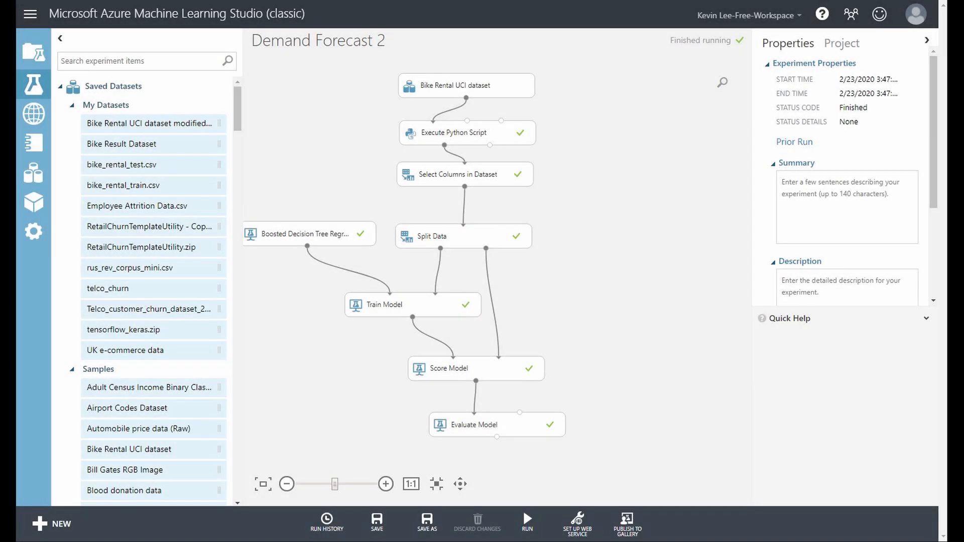
pyautogui.rightClick(497, 436)
pyautogui.click(525, 476)
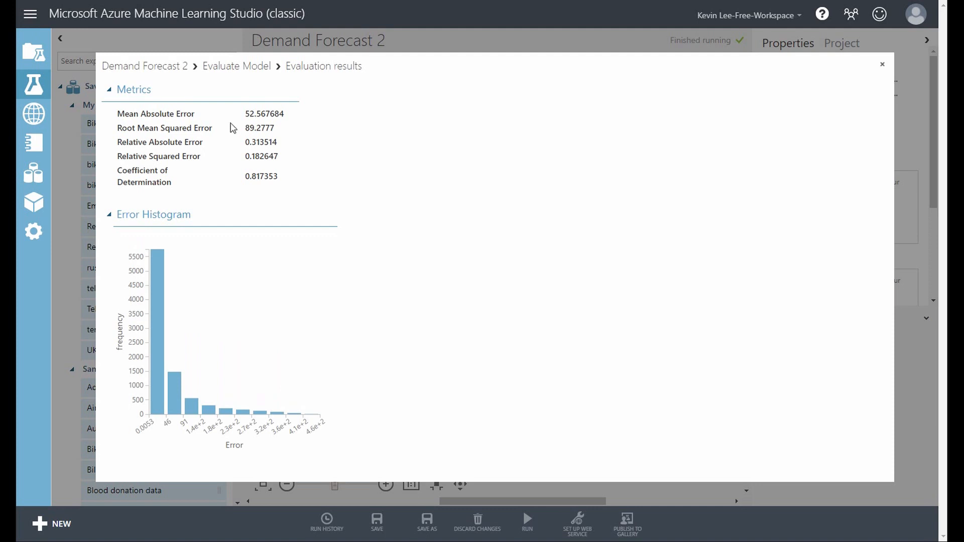
pyautogui.click(879, 65)
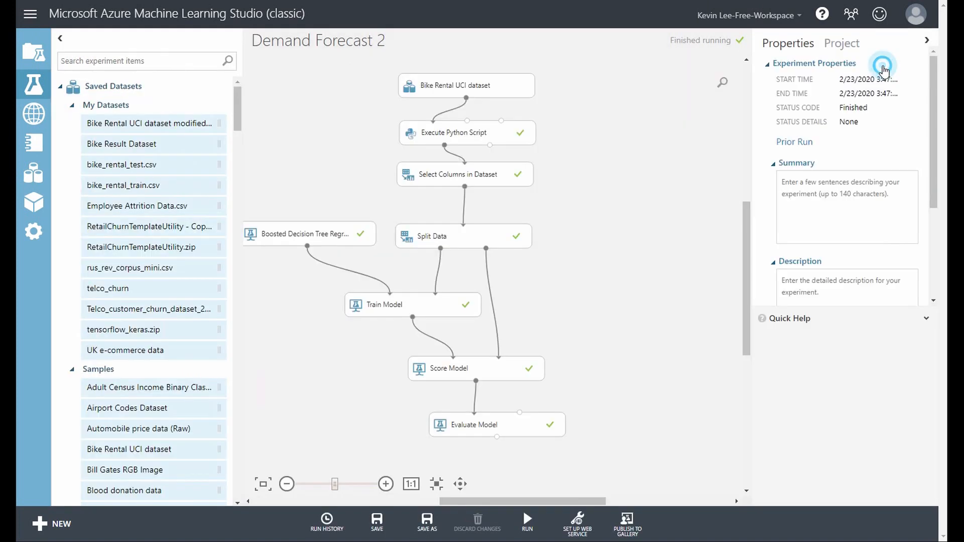